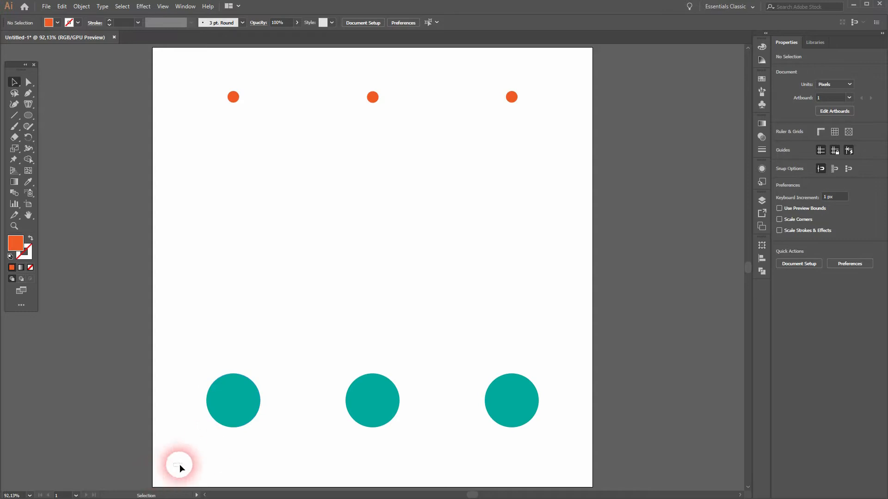
- Bring the three large teal circles to the front of the stacking order
right_click(518, 410)
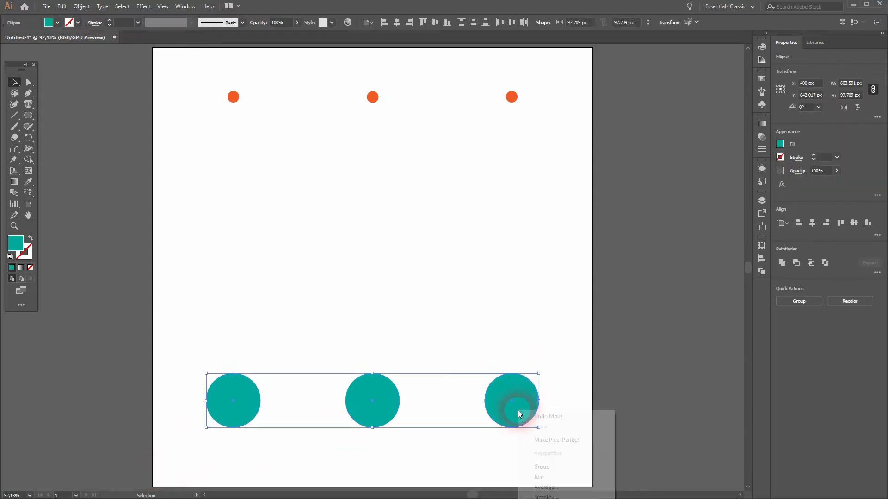
left_click(585, 369)
left_click_drag(578, 382, 535, 113)
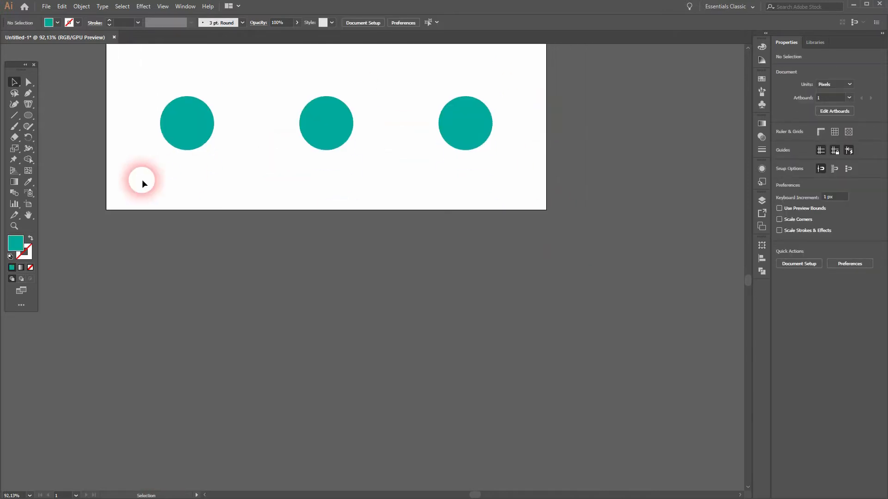
left_click_drag(142, 184, 458, 130)
right_click(457, 129)
mouse_move(524, 276)
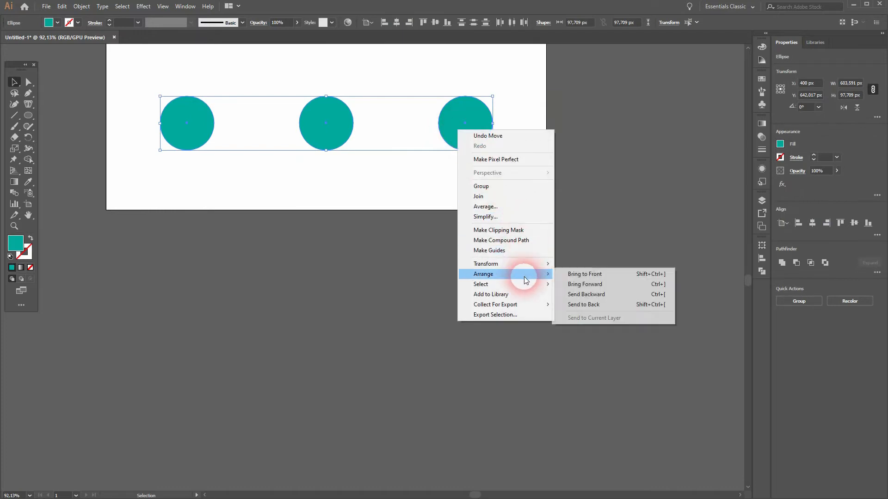
left_click(590, 273)
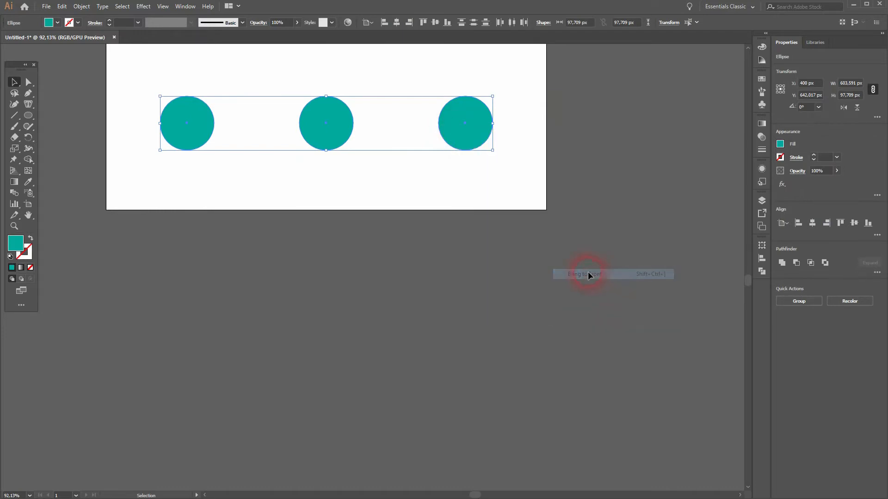
left_click(368, 195)
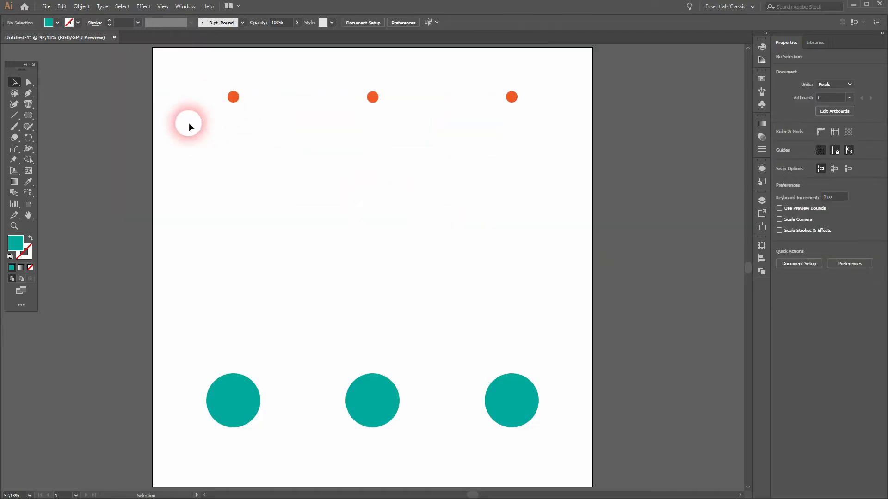
left_click_drag(189, 123, 514, 103)
left_click(178, 447)
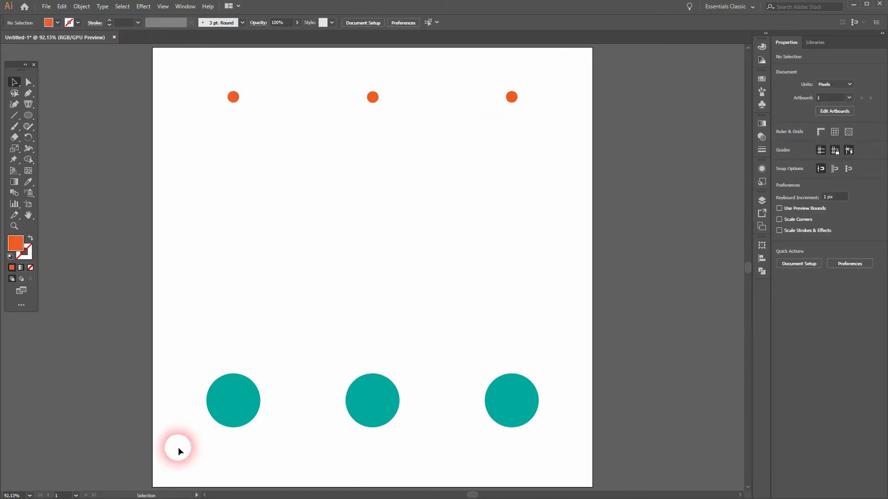
- Select the left orange and teal circles and set the blend spacing to Smooth Color
left_click_drag(230, 380, 252, 67)
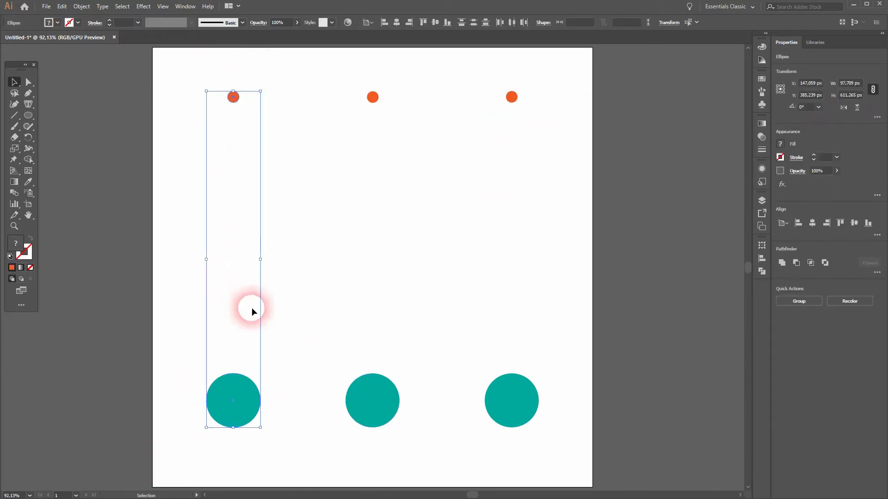
left_click(81, 7)
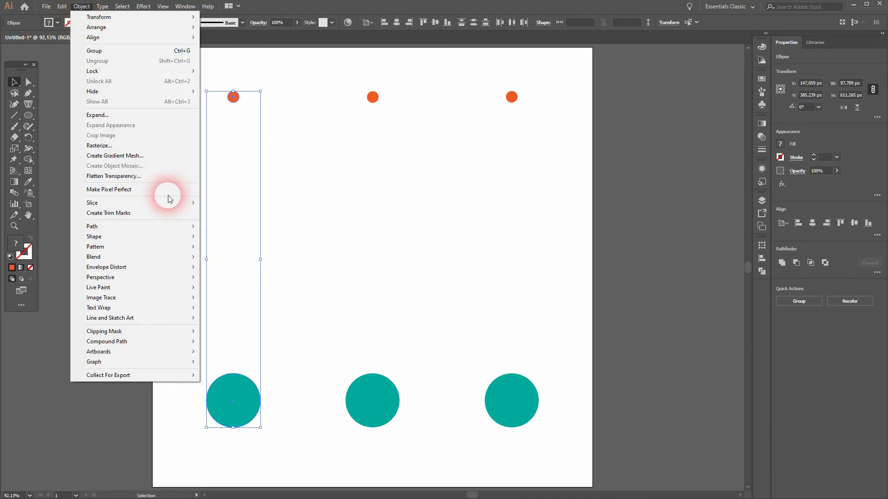
mouse_move(174, 258)
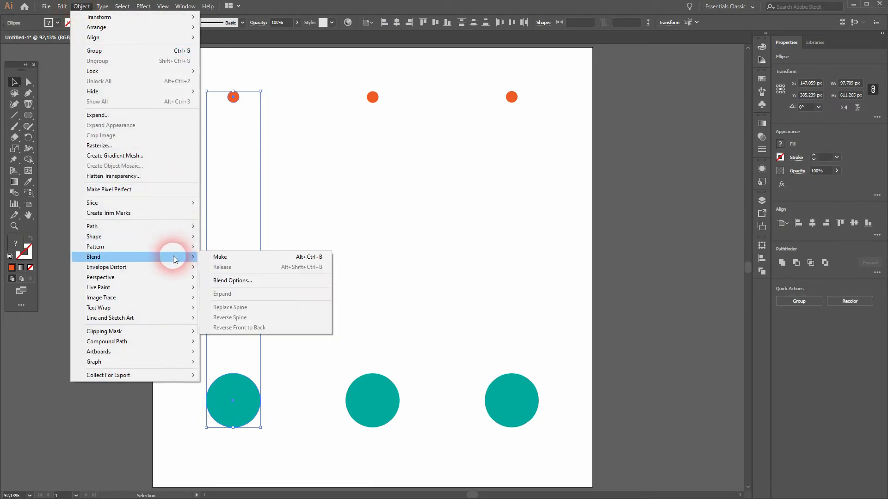
left_click(274, 281)
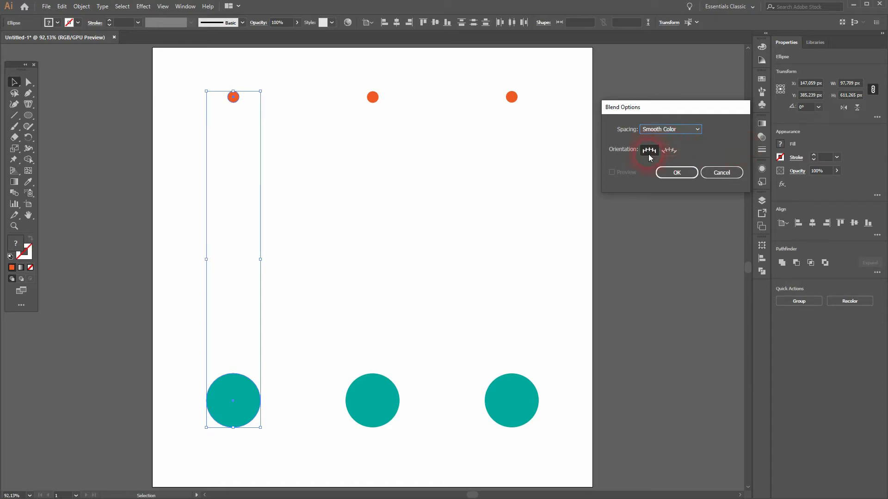
left_click(696, 130)
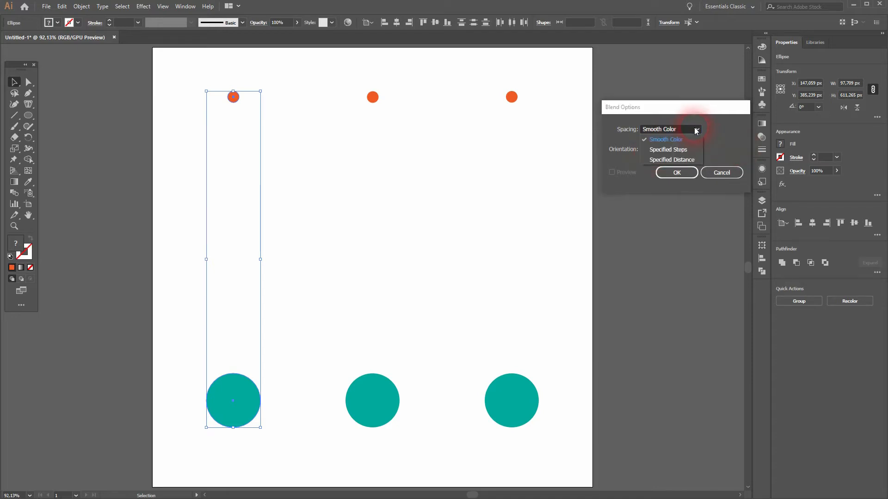
left_click(669, 140)
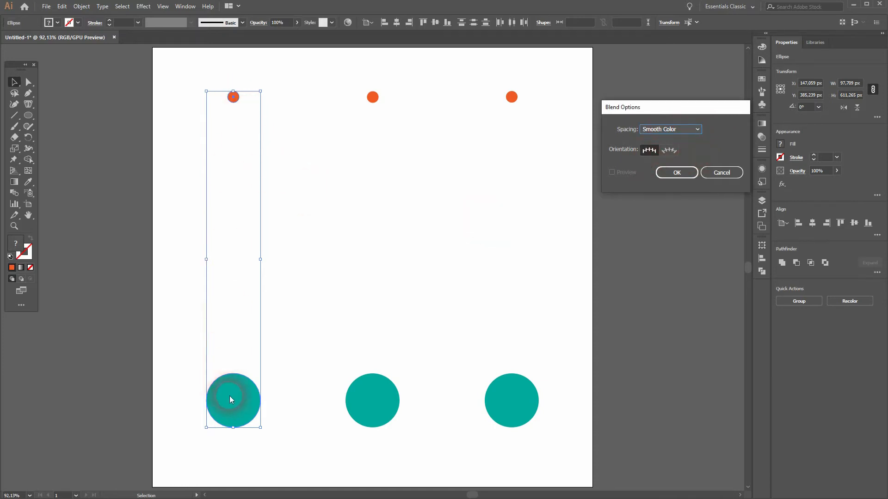
left_click(677, 173)
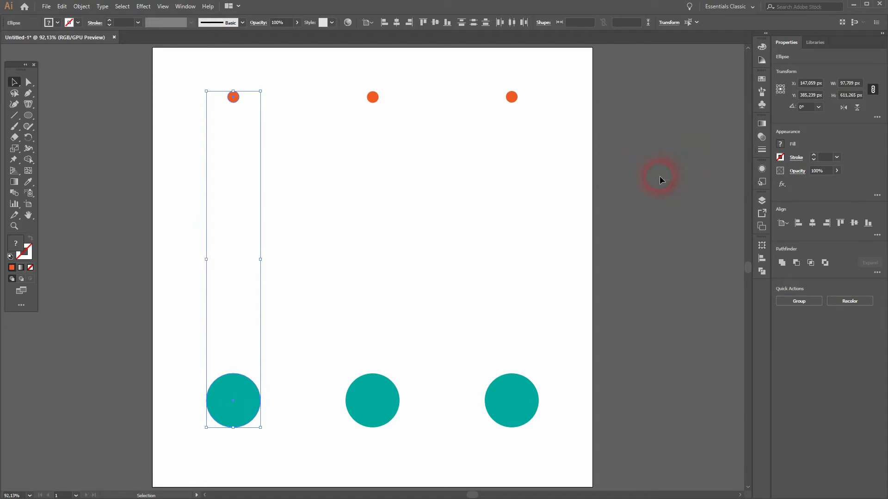
- Make a smooth color blend between the left pair of circles and deselect it
left_click(81, 6)
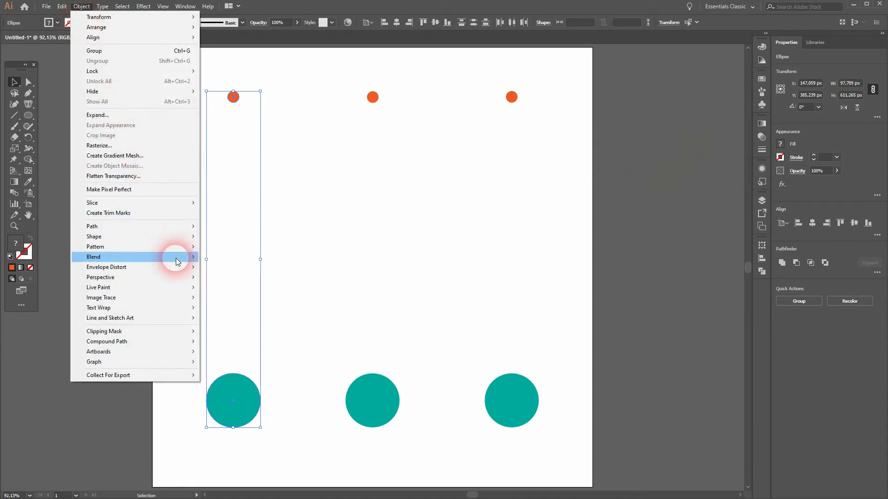
mouse_move(179, 257)
left_click(259, 259)
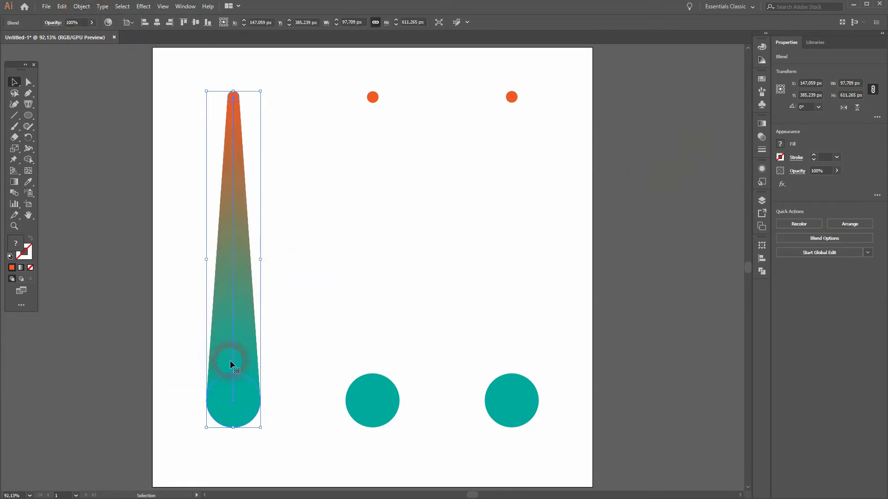
left_click(620, 280)
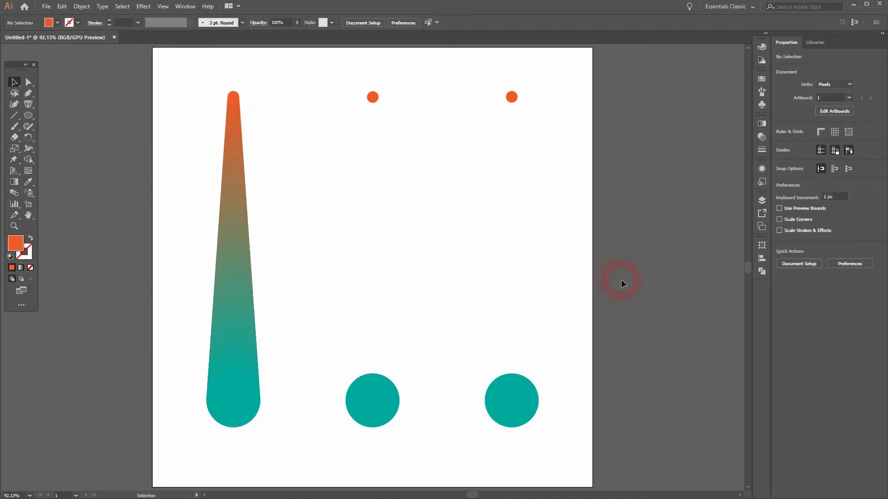
- Select the middle orange and teal circles and set the blend spacing to Specified Steps with 8 steps
left_click_drag(335, 434, 419, 75)
left_click(82, 6)
mouse_move(173, 258)
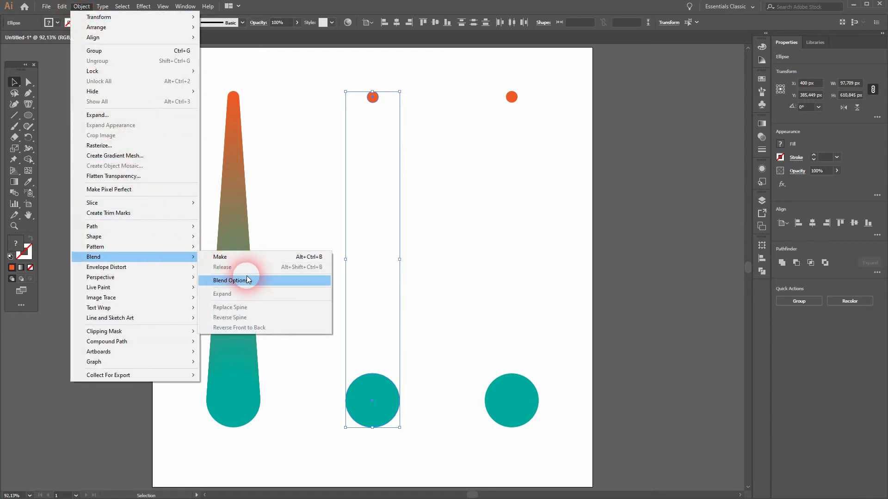
left_click(246, 279)
left_click(691, 129)
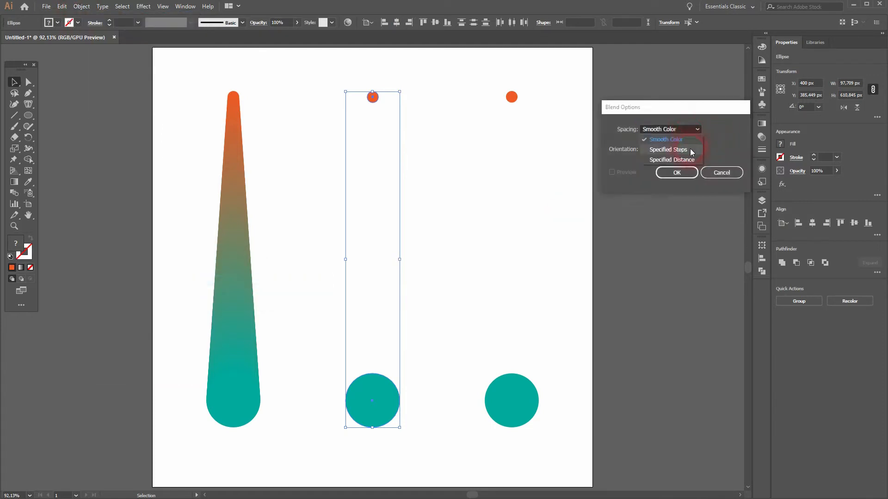
left_click(689, 150)
left_click(726, 134)
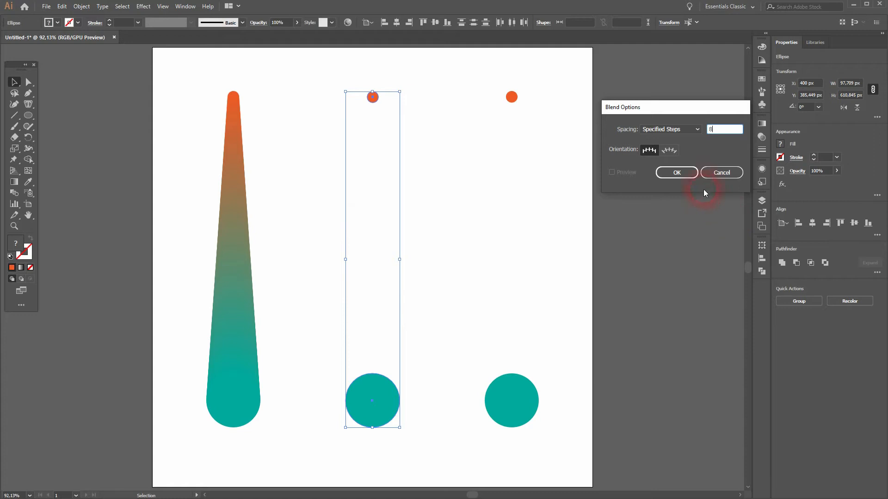
left_click(686, 173)
- Make the stepped blend between the middle pair of circles and deselect it
left_click(86, 6)
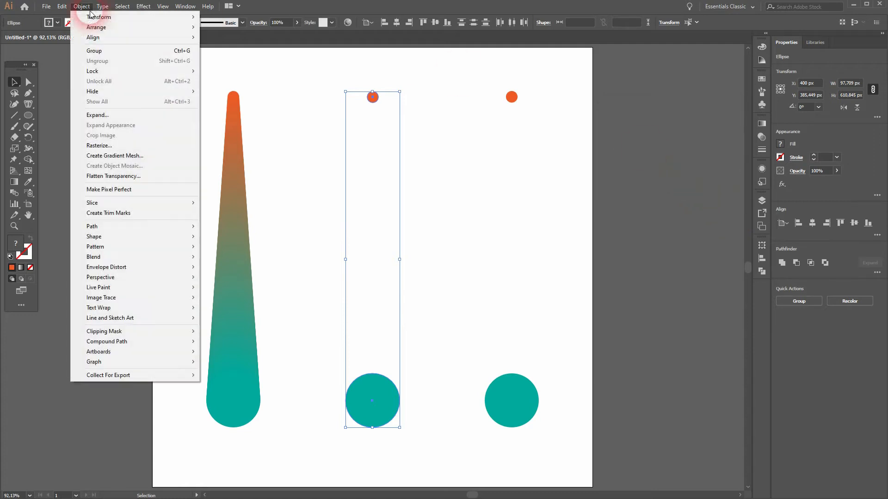
mouse_move(171, 256)
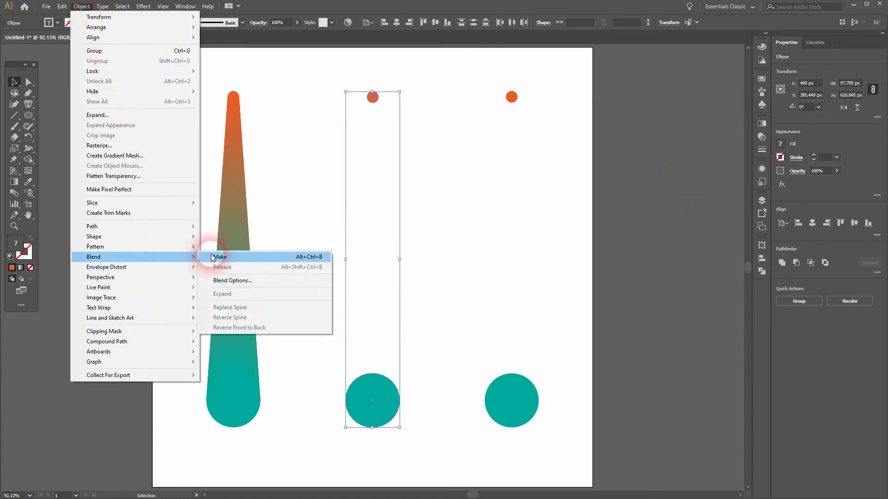
left_click(245, 257)
left_click(430, 405)
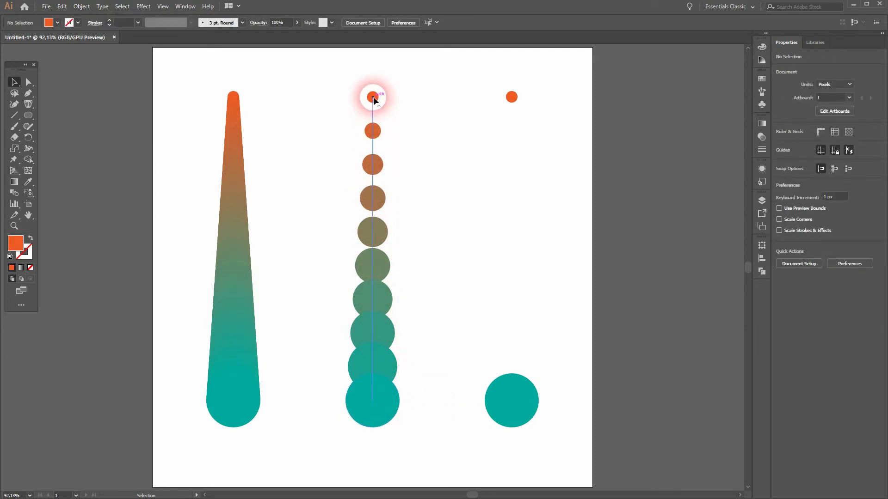
- Select the right orange and teal circles and set the blend spacing to Specified Distance of 100 px
left_click_drag(470, 440, 606, 54)
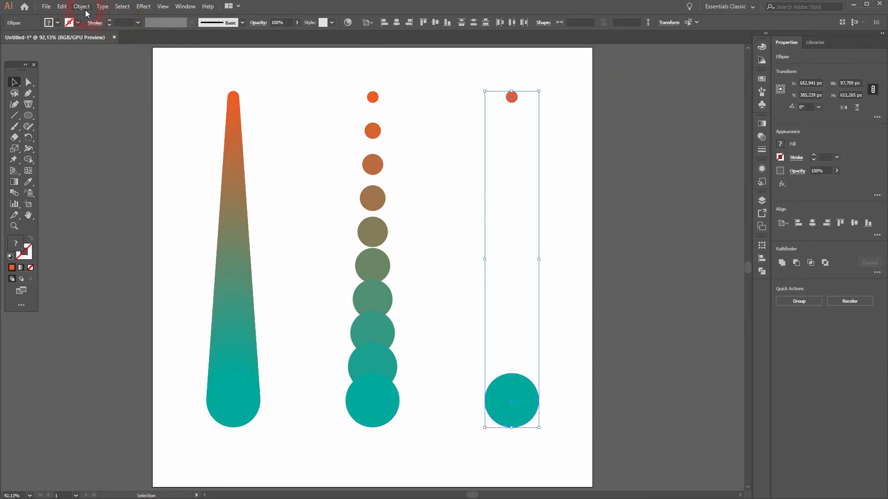
left_click(86, 10)
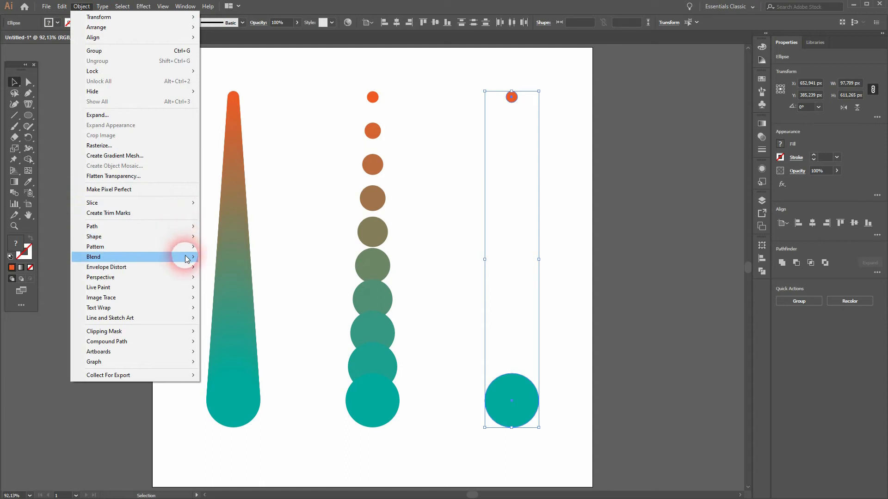
mouse_move(187, 259)
left_click(250, 279)
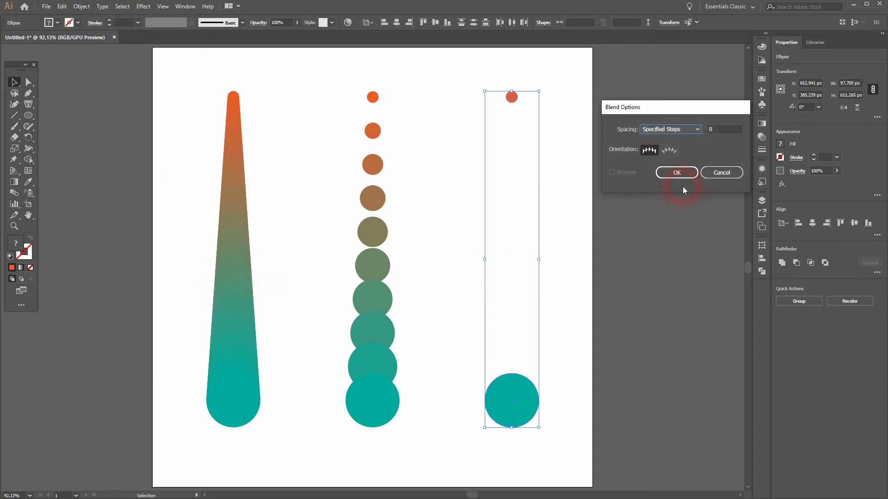
left_click(669, 131)
left_click(682, 160)
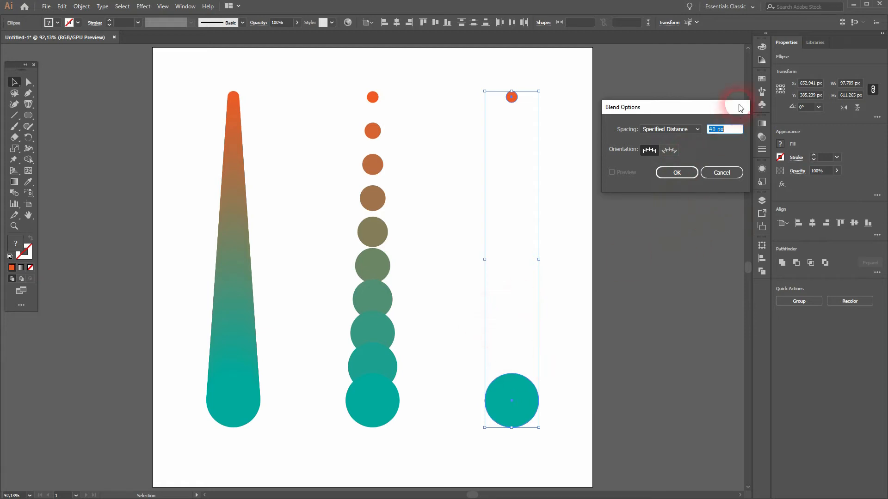
left_click_drag(718, 136, 701, 134)
type("100")
left_click(676, 172)
- Make the distance-based blend between the right pair of circles and deselect it
left_click(81, 7)
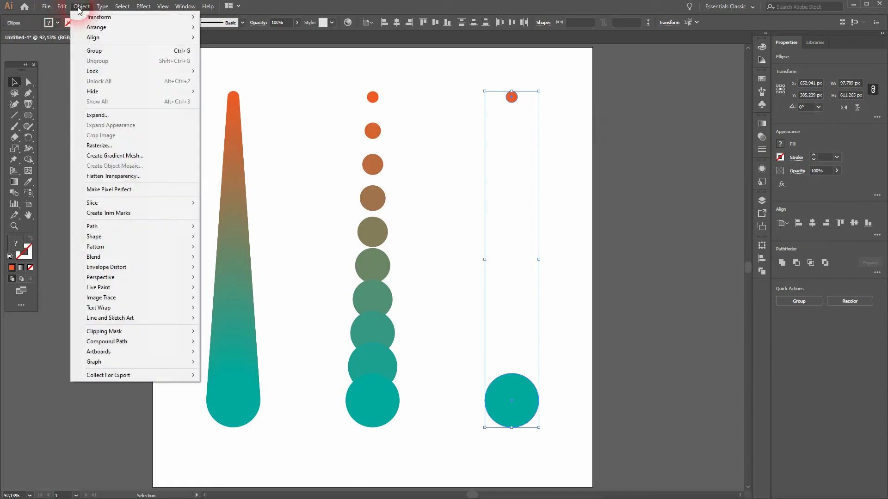
mouse_move(171, 256)
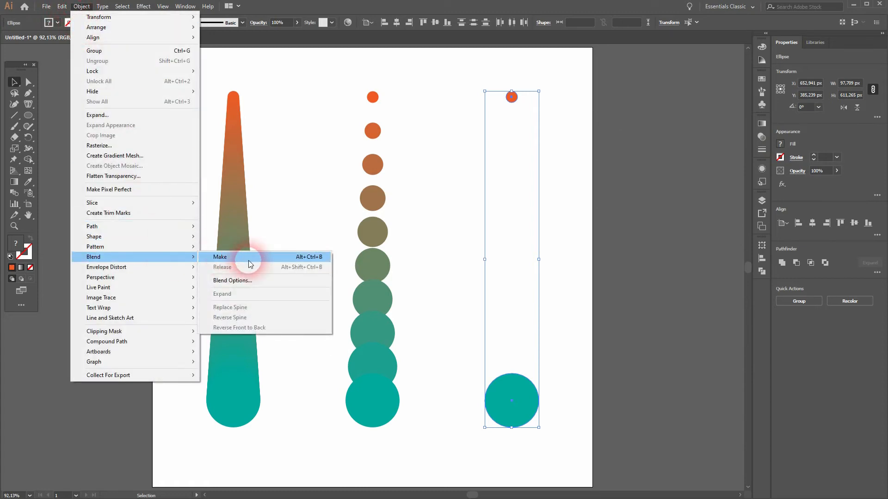
left_click(249, 259)
left_click(573, 346)
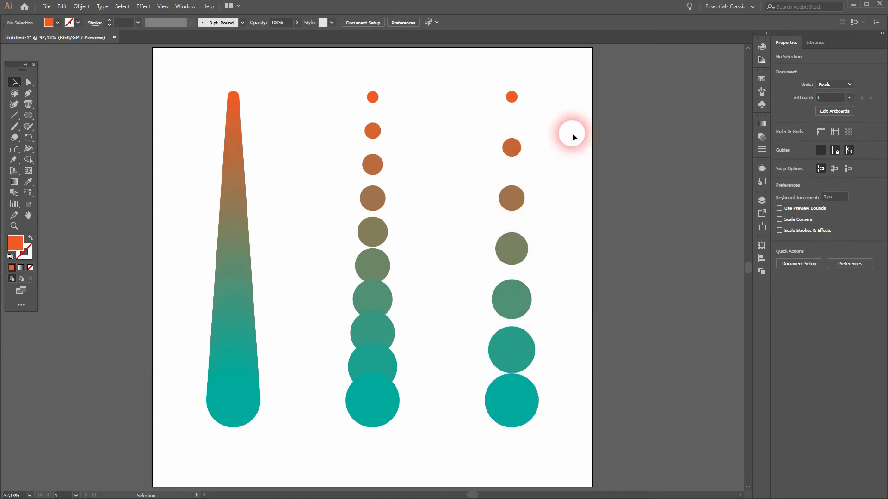
- Draw a rectangle about 16 by 91 px between two circle centers in the right blend and copy it down the column to compare spacing
left_click_drag(25, 120, 65, 112)
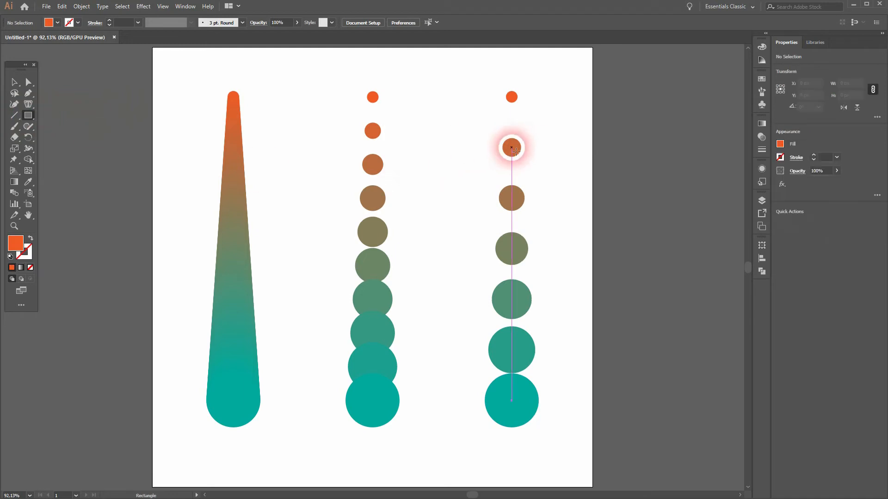
scroll(512, 147, "up", 4)
left_click_drag(541, 132, 525, 169)
scroll(559, 324, "down", 5)
key("v")
left_click_drag(489, 205, 483, 370)
left_click_drag(570, 423, 513, 257)
left_click_drag(426, 223, 425, 386)
- Delete all the spacing rectangles from the right blend and fit the artboard in view
key("Delete")
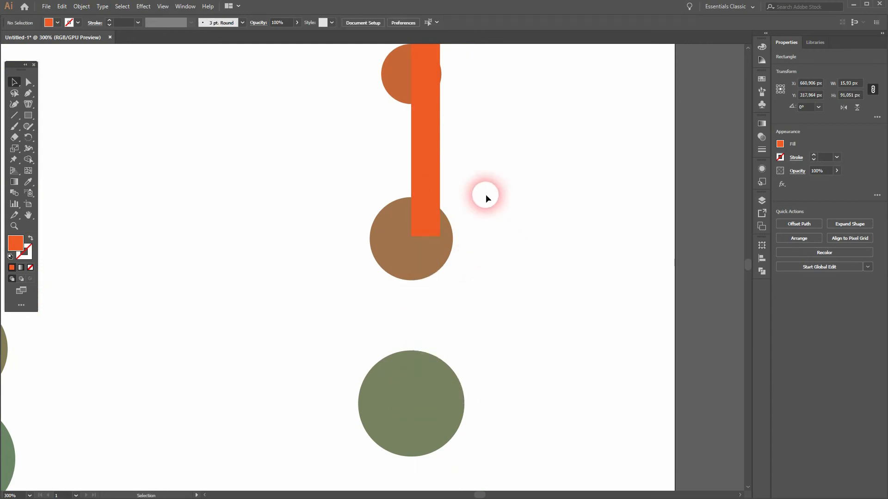
left_click(427, 165)
key("Delete")
left_click(434, 60)
key("Delete")
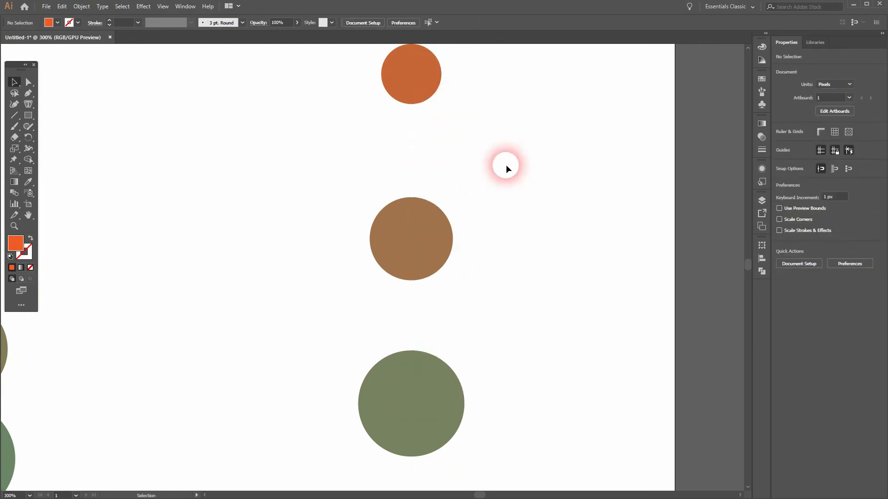
key("ctrl+0")
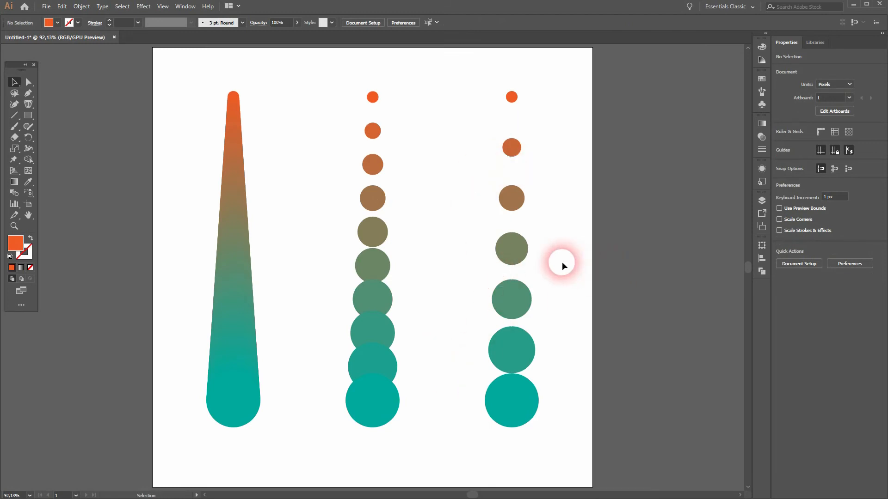
- Isolate the left smooth blend, recolor its large bottom circle to medium blue and leave isolation mode
left_click(231, 413)
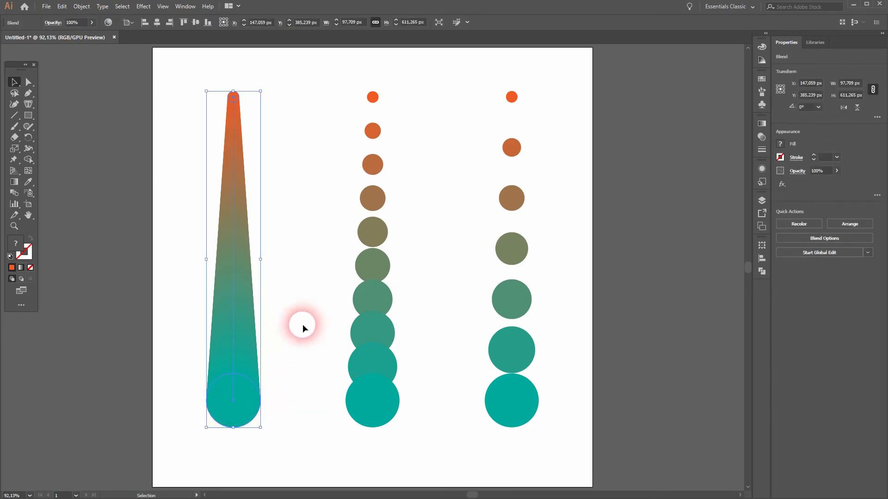
double_click(235, 407)
left_click(167, 316)
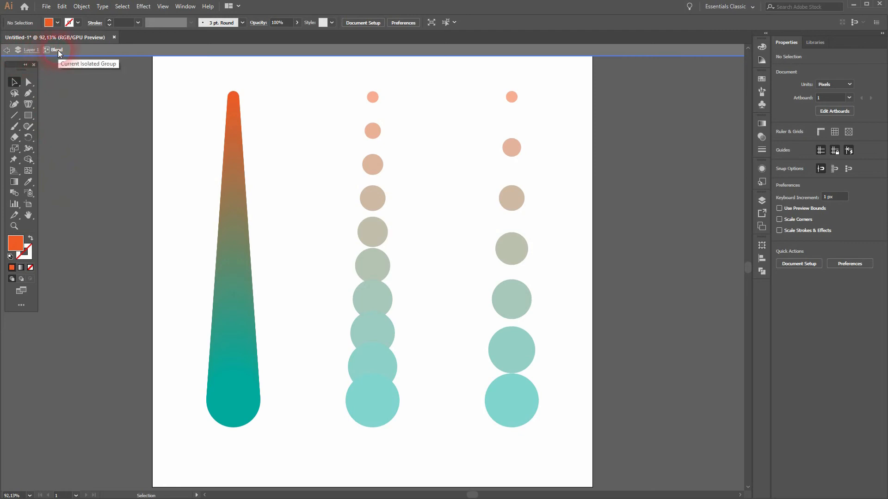
left_click(231, 401)
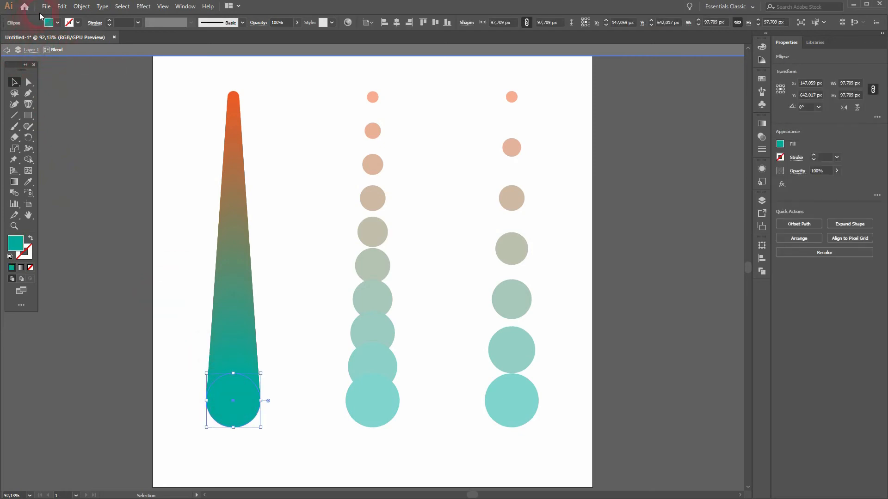
left_click(49, 22)
left_click(36, 58)
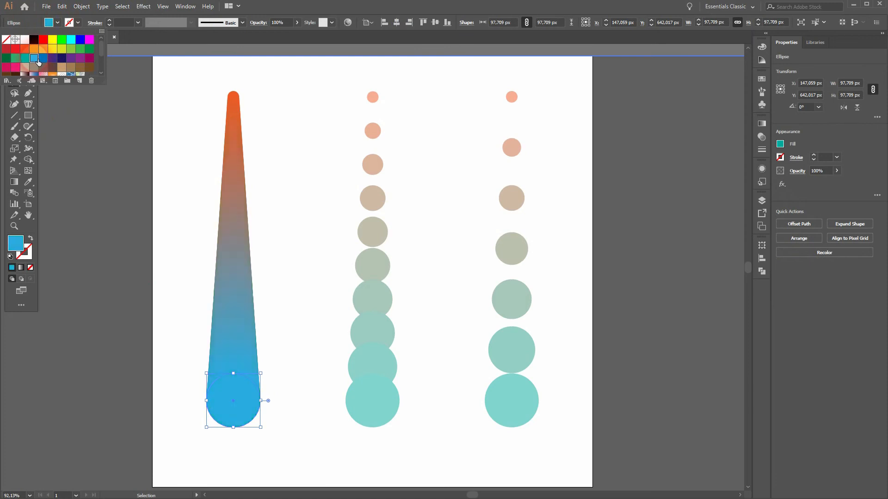
left_click(43, 59)
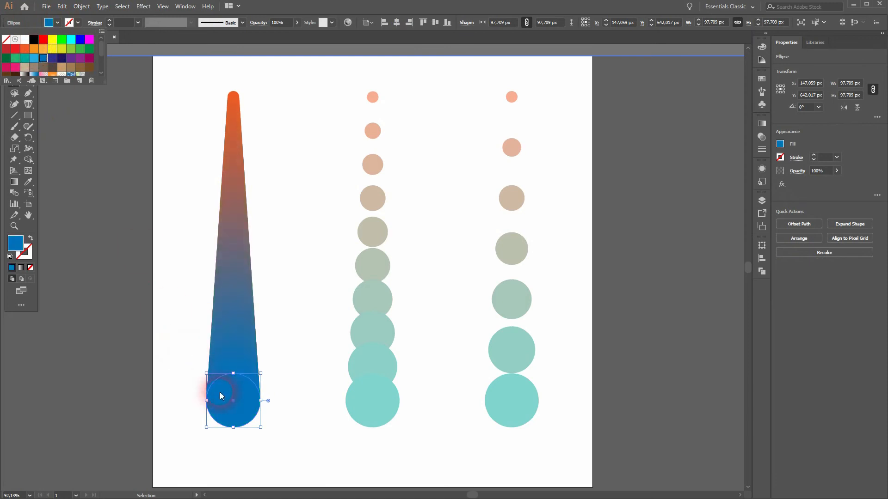
left_click(170, 220)
left_click(181, 256)
double_click(375, 476)
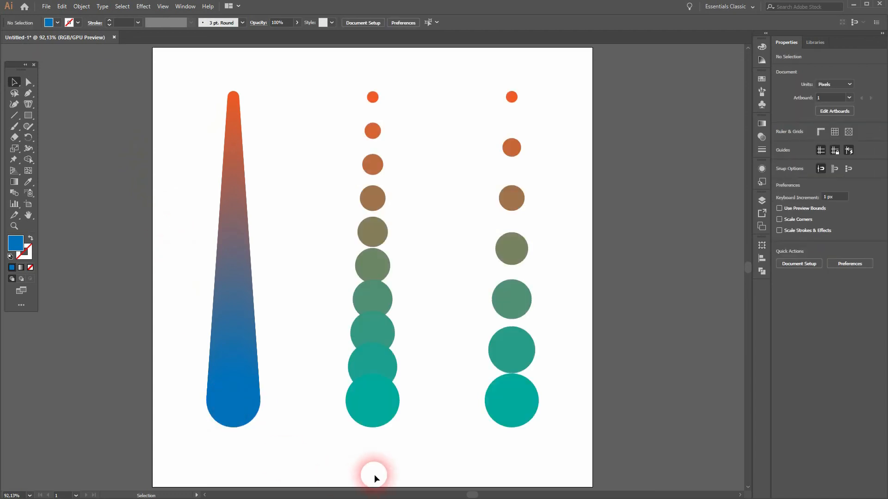
- Isolate the middle blend, turn its bottom teal circle into a lower pie wedge and leave isolation mode
double_click(371, 414)
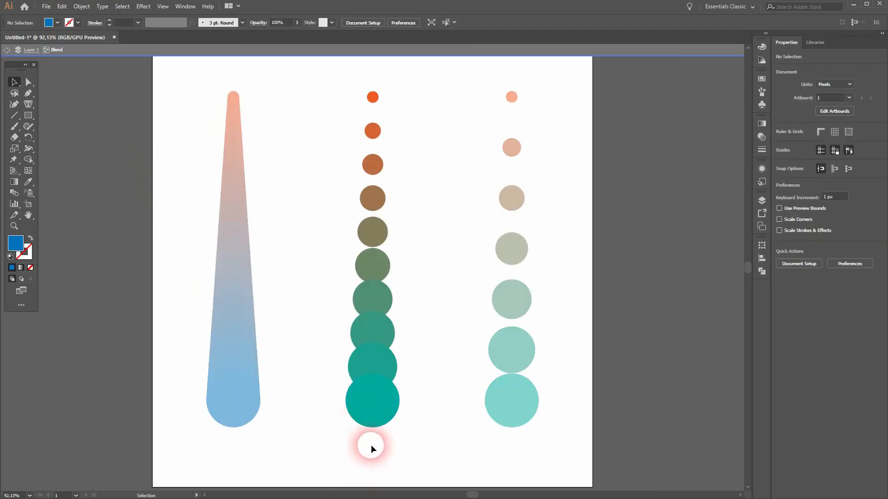
left_click(384, 408)
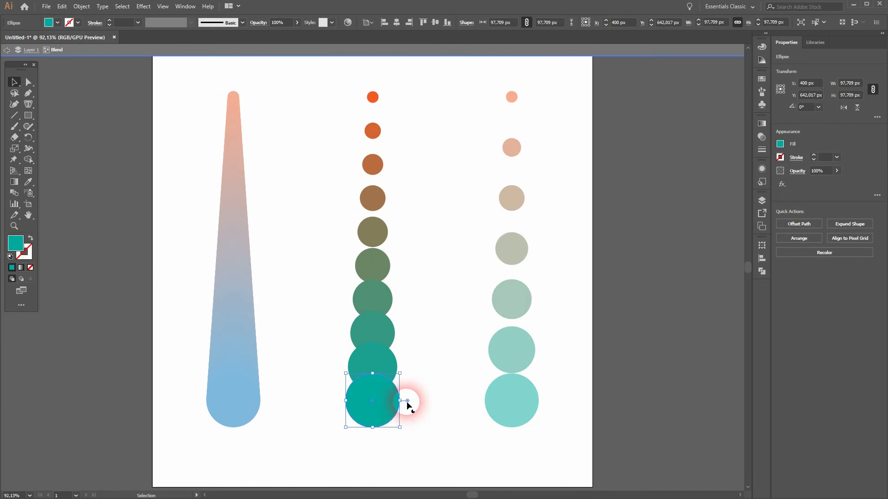
left_click_drag(409, 400, 320, 442)
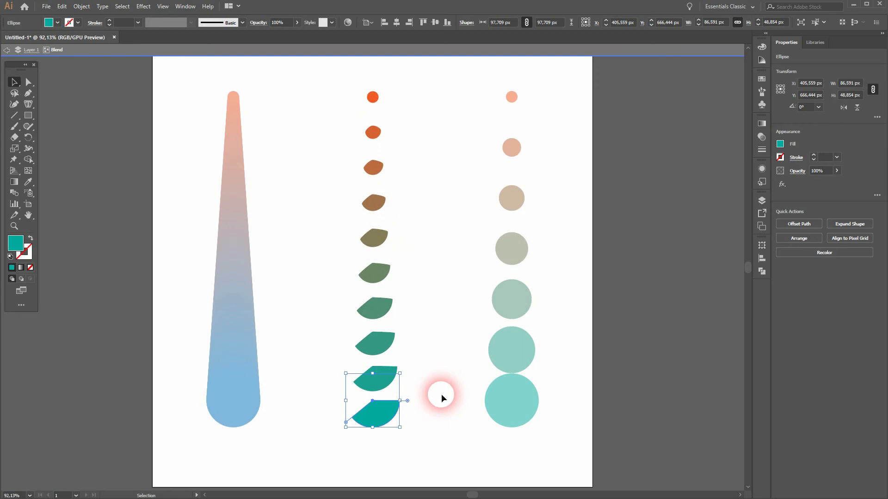
double_click(450, 436)
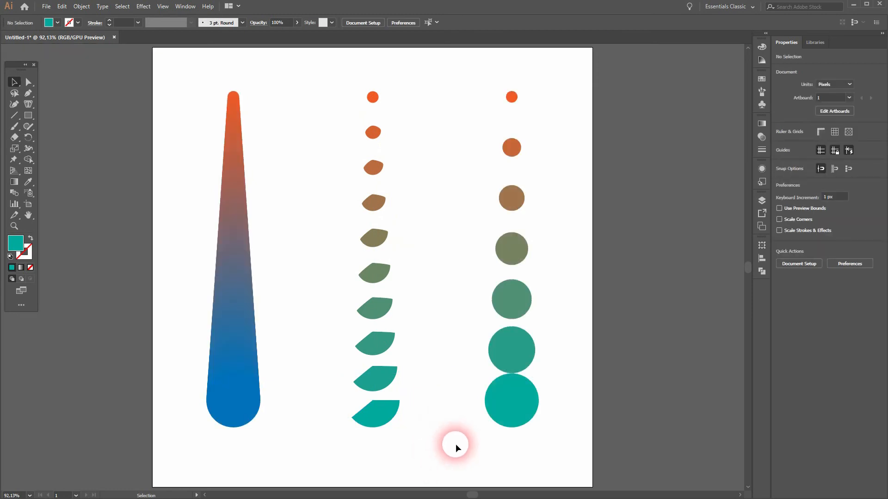
- Isolate the right blend and recolor its small top circle to yellow
left_click_drag(475, 447, 580, 74)
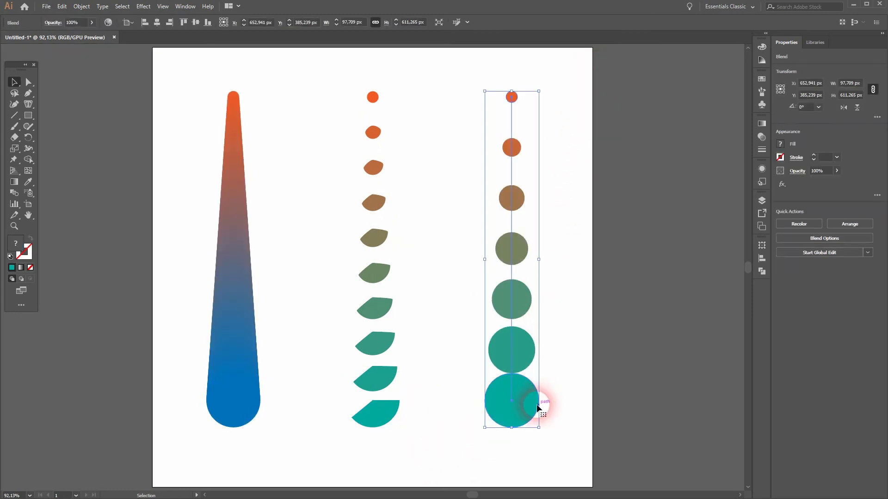
double_click(520, 403)
left_click(520, 123)
left_click(512, 96)
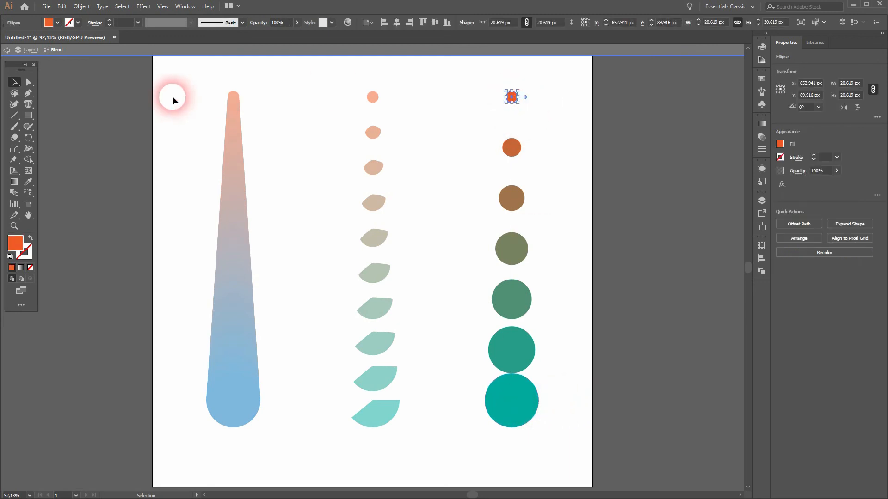
left_click(58, 23)
left_click(43, 49)
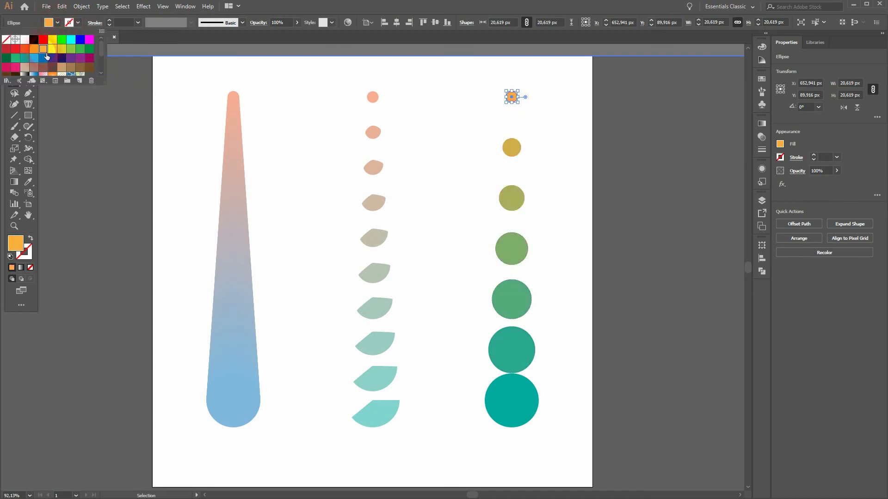
left_click(53, 50)
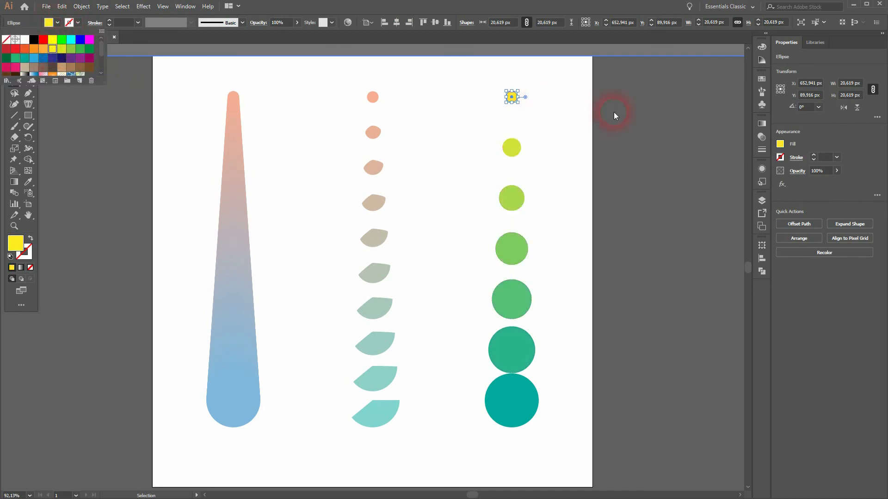
- Open the yellow top circle into a pie shape with its upper-right part cut out, exit isolation and fit the artboard in view
left_click(530, 99)
scroll(518, 95, "up", 7)
left_click_drag(517, 118, 443, 93)
scroll(511, 276, "down", 1)
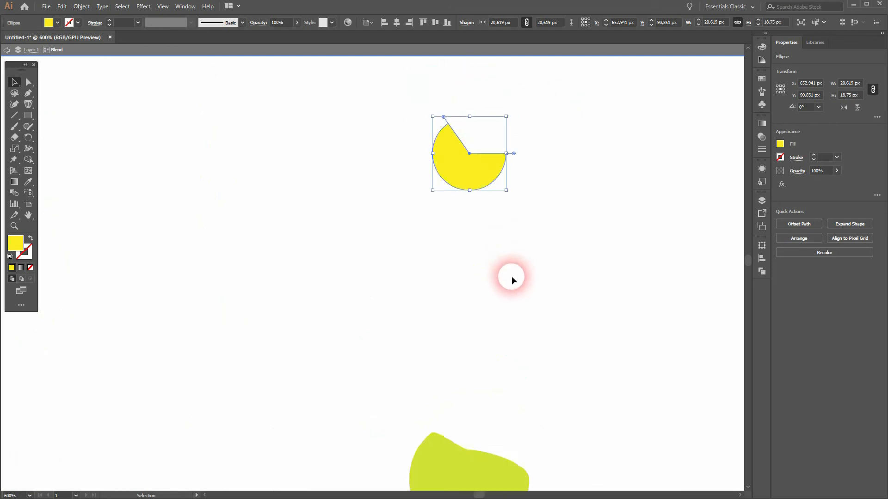
scroll(511, 276, "down", 5)
left_click_drag(537, 323, 512, 204)
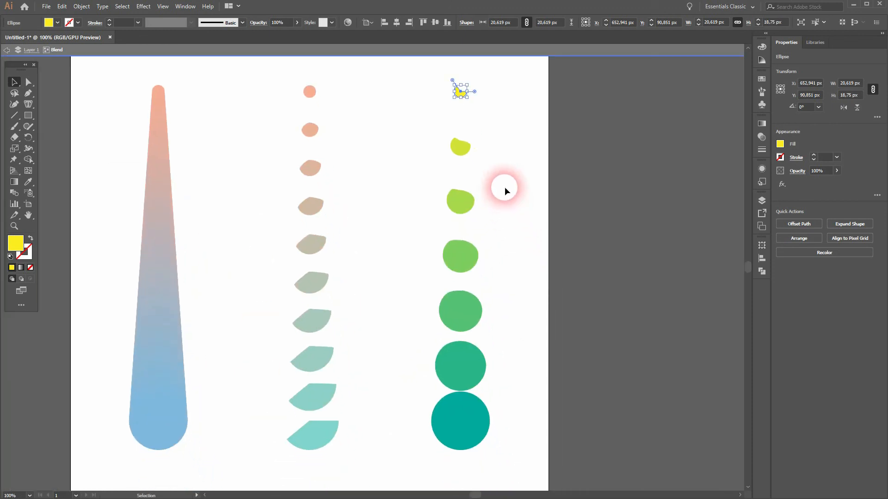
left_click(536, 323)
left_click_drag(462, 91, 464, 158)
double_click(537, 373)
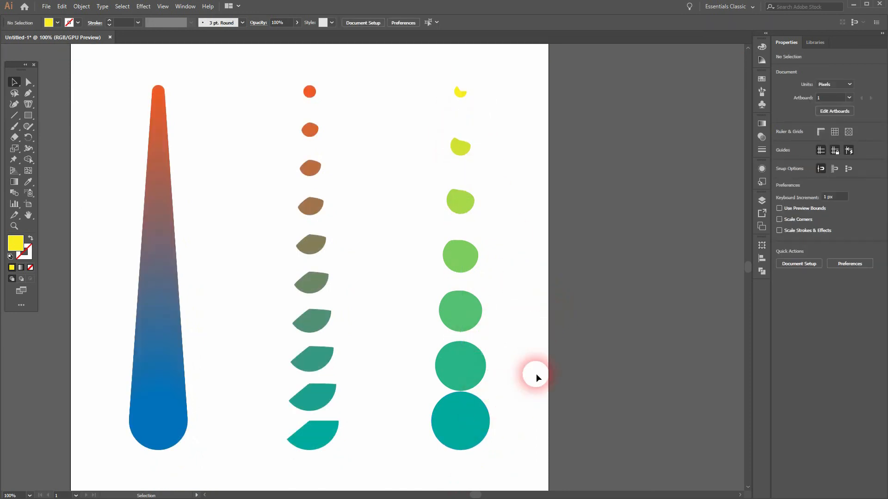
key("ctrl+0")
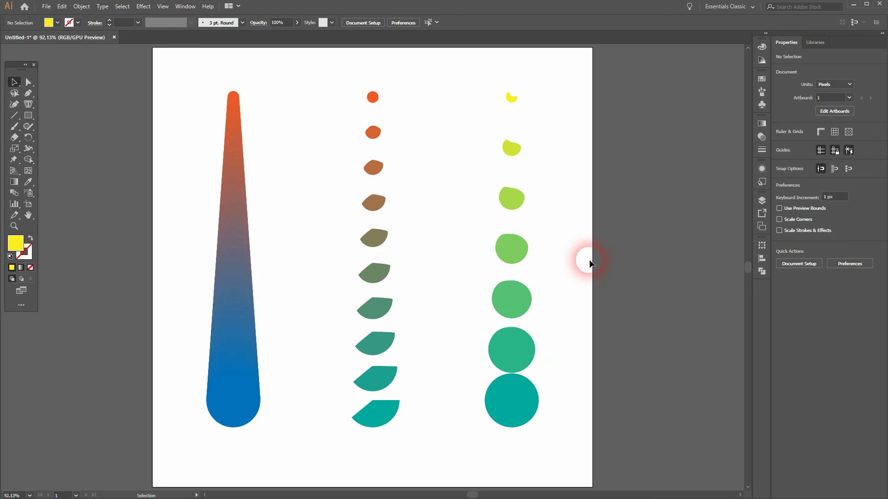